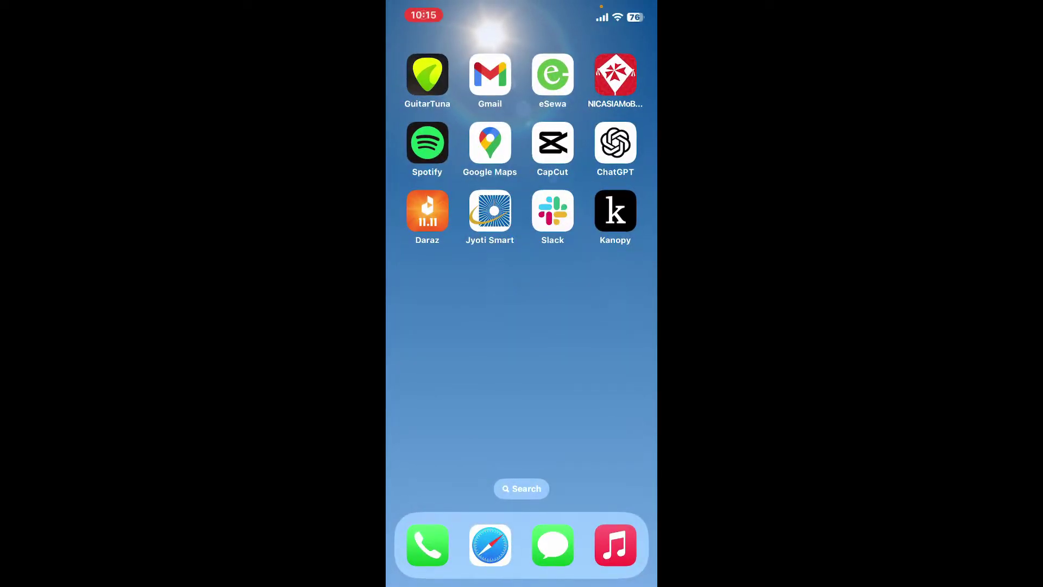
# Launch Kanopy from the Home Screen and reach its empty log-in form
pyautogui.click(616, 211)
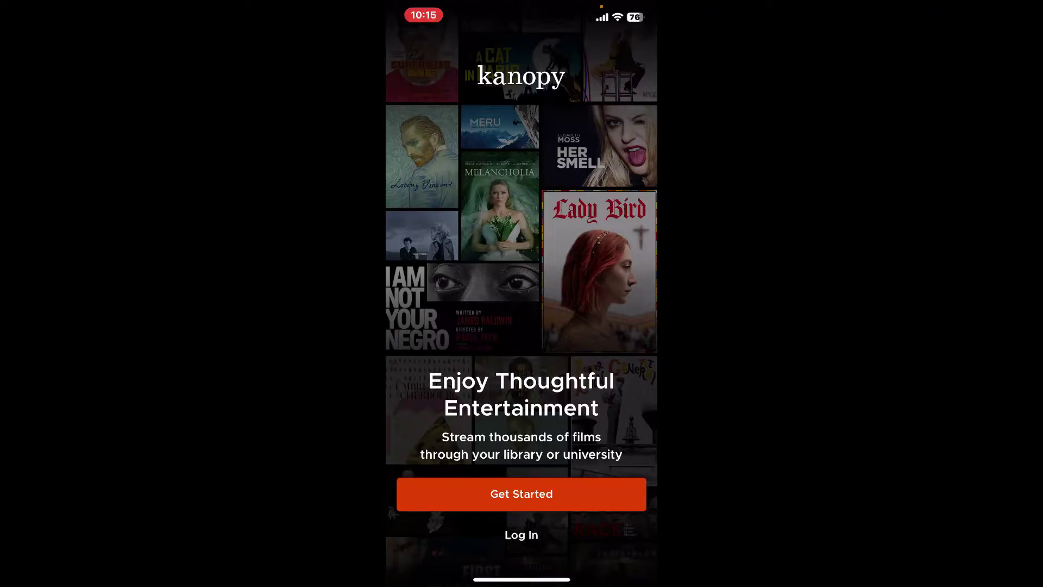
pyautogui.click(521, 535)
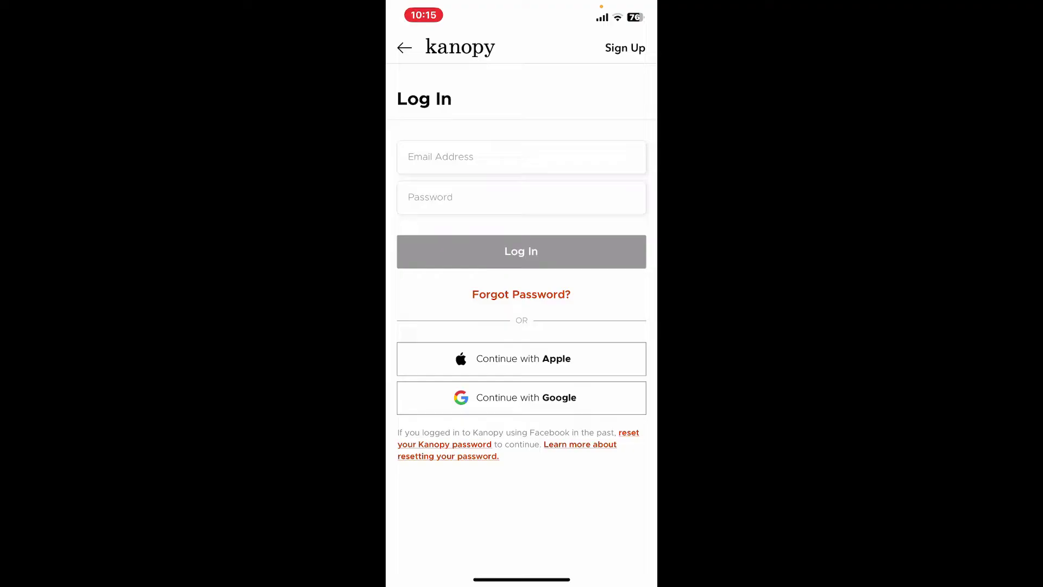
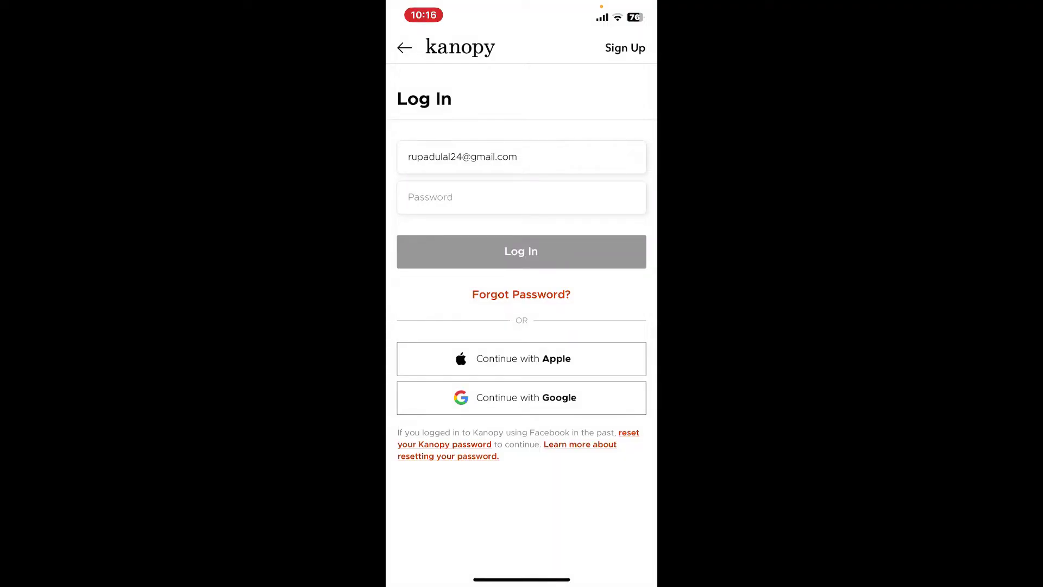
pyautogui.write('password')
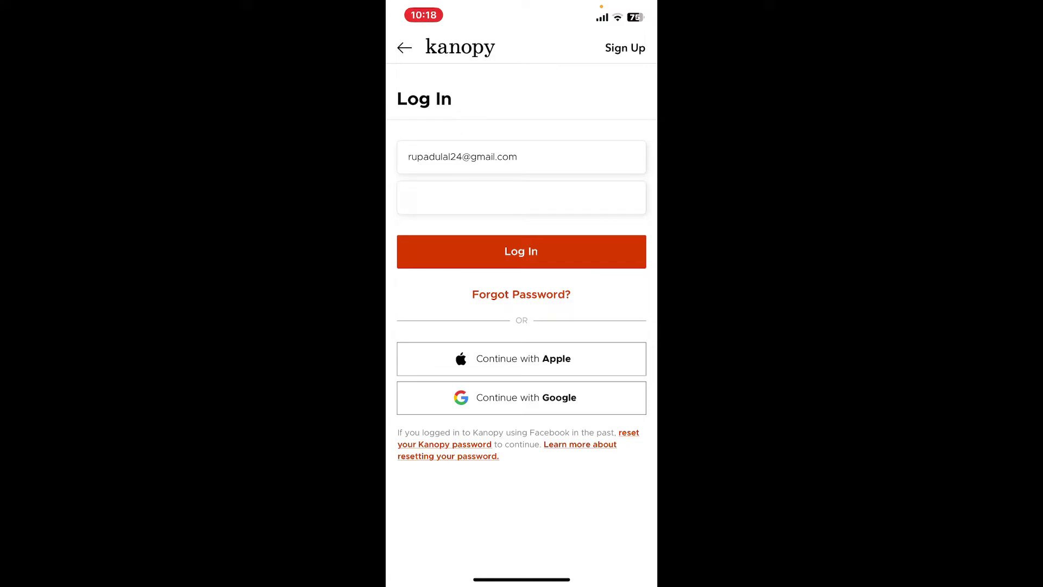
pyautogui.moveTo(522, 579); pyautogui.dragTo(522, 342)
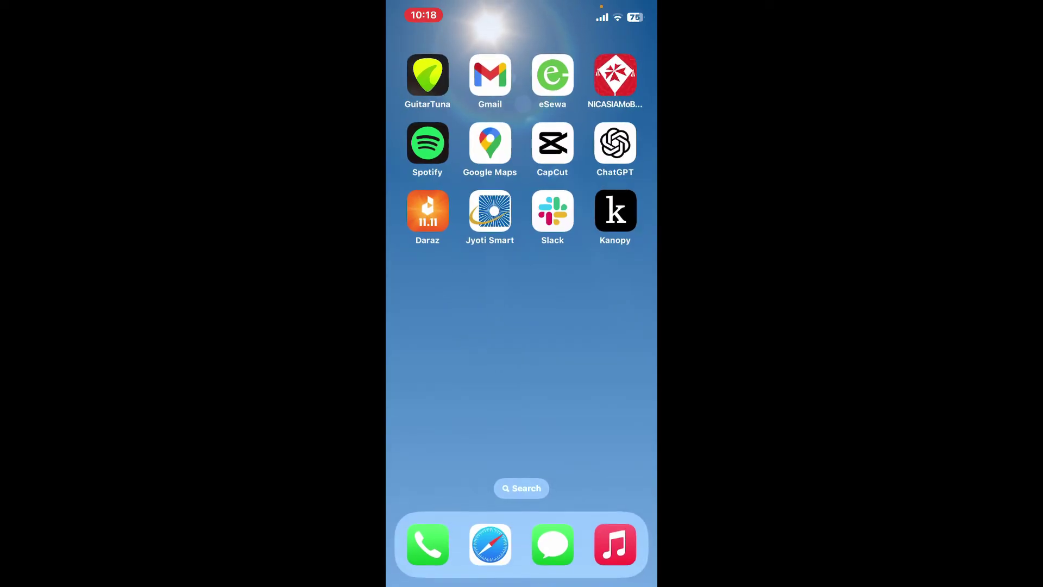